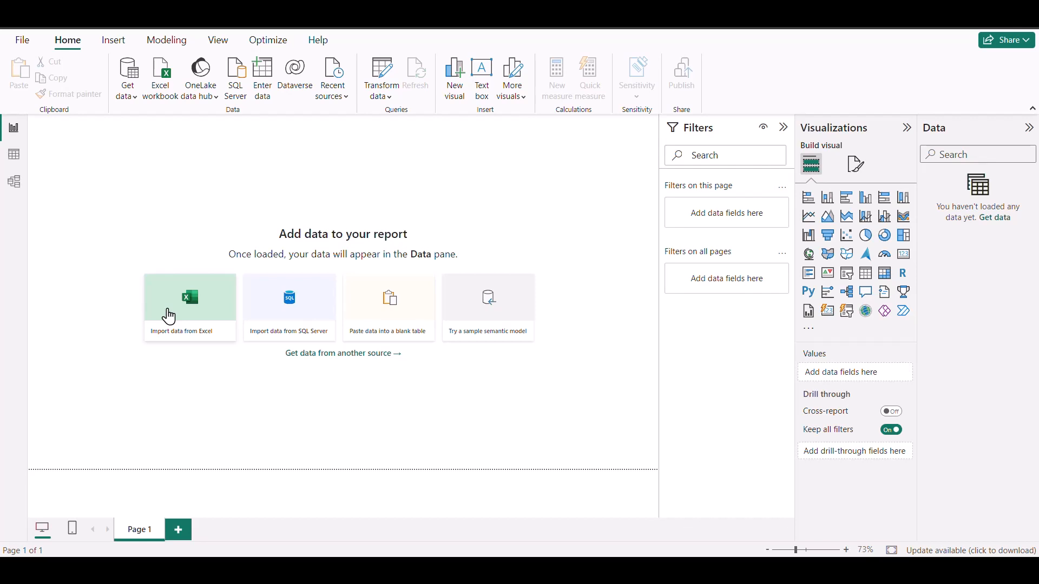
Step: Connect to the Excel workbook "Raw data - Copy" from the Robust Dataset folder as the report's data source
click(169, 316)
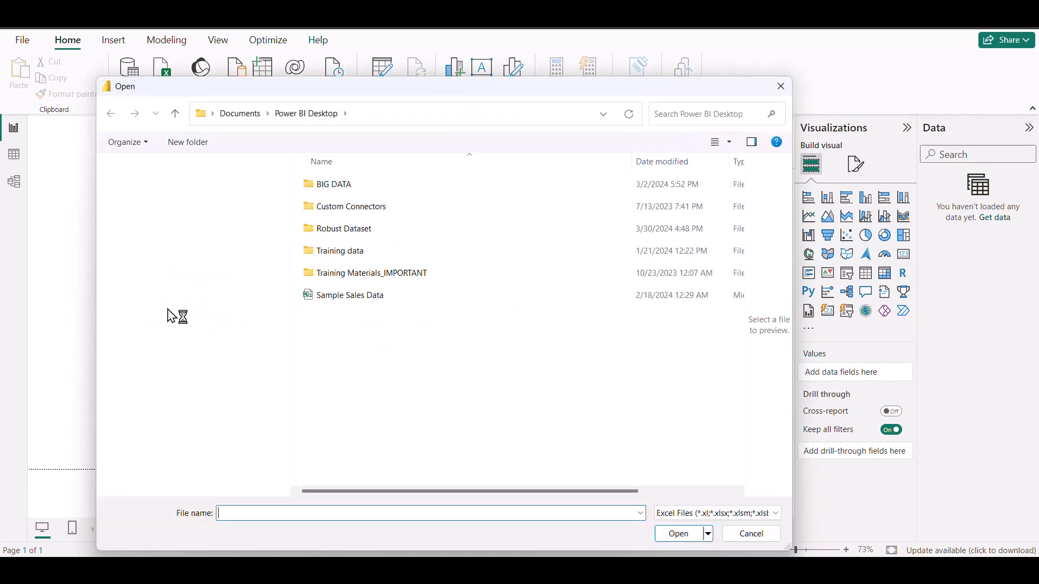
click(783, 88)
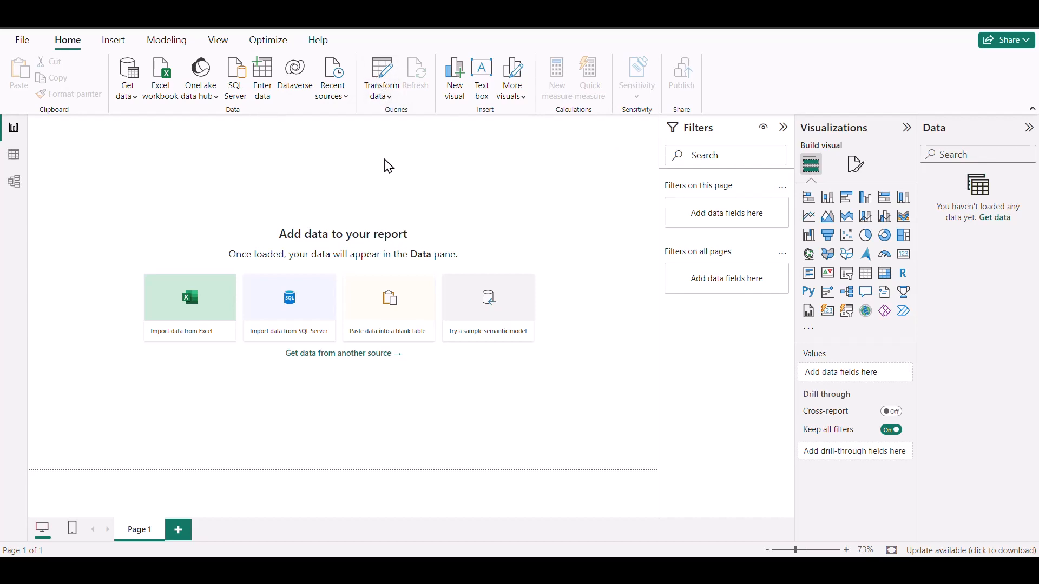
click(215, 317)
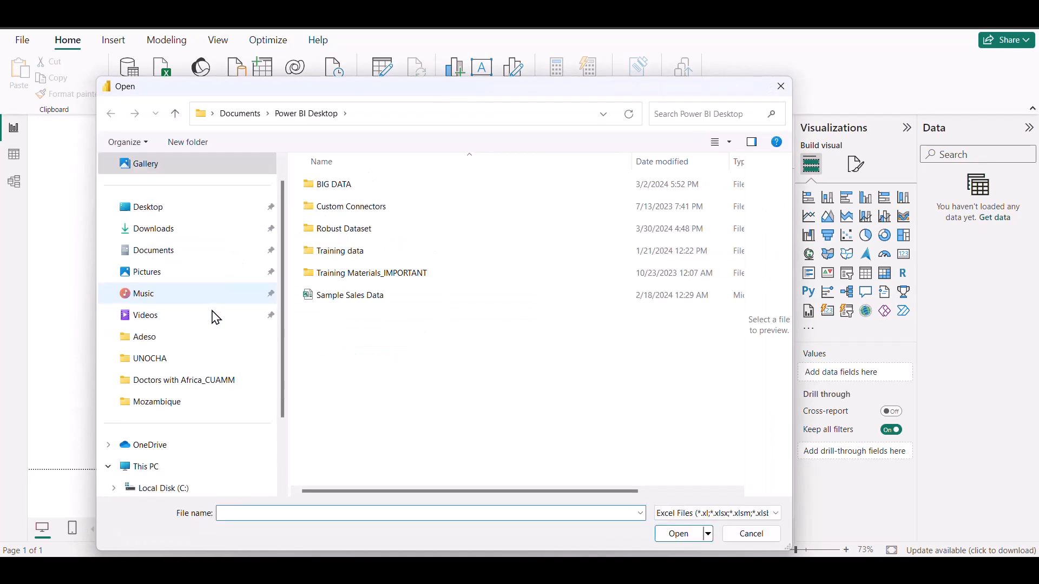
double_click(351, 237)
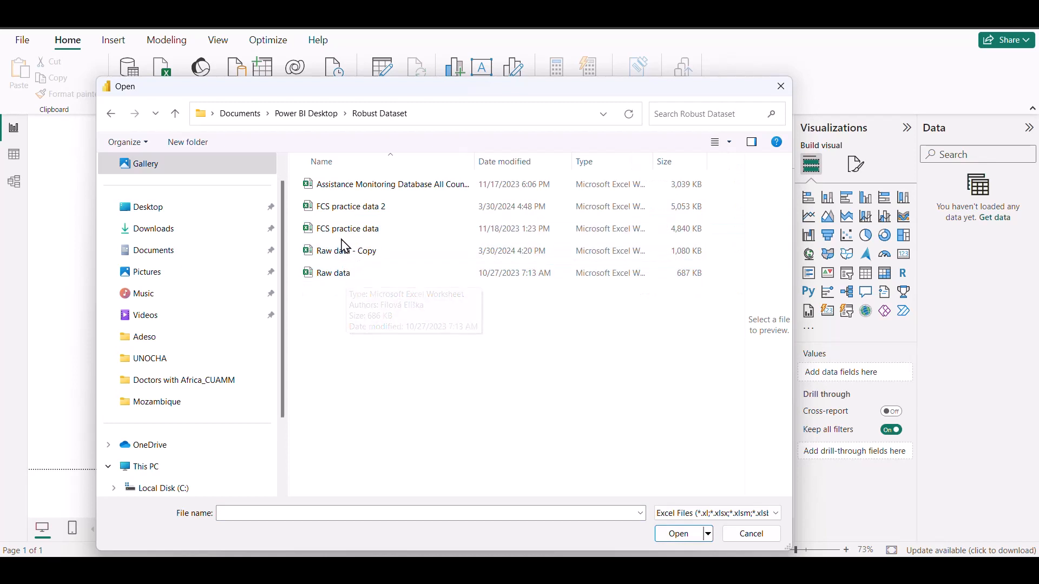
click(334, 256)
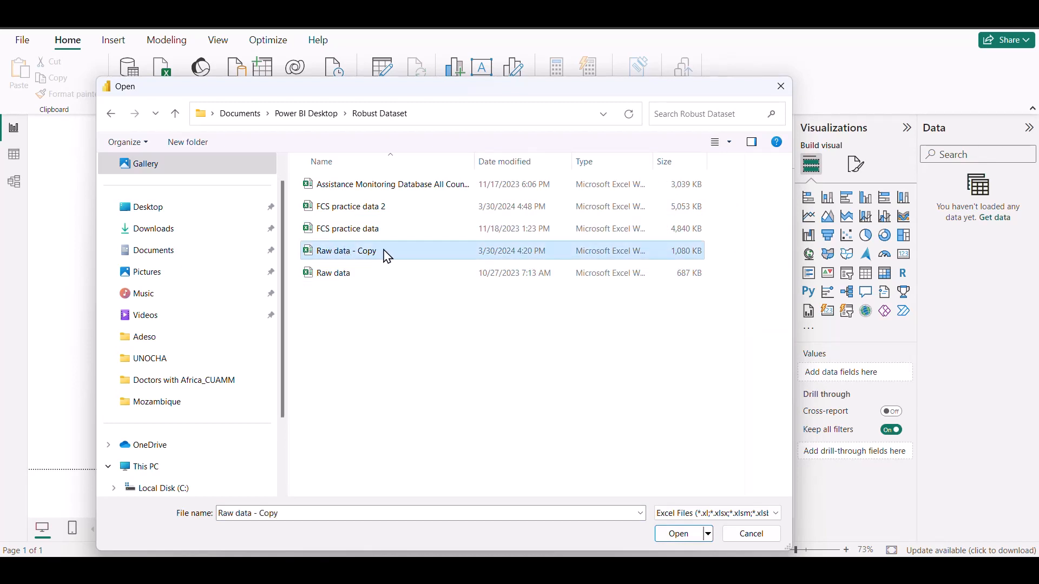
click(685, 537)
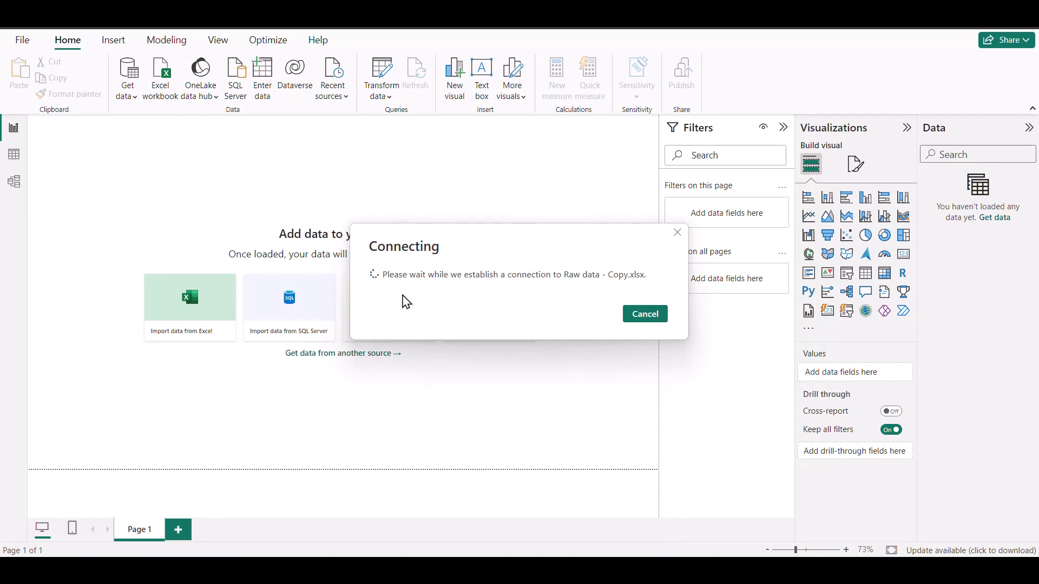
click(370, 326)
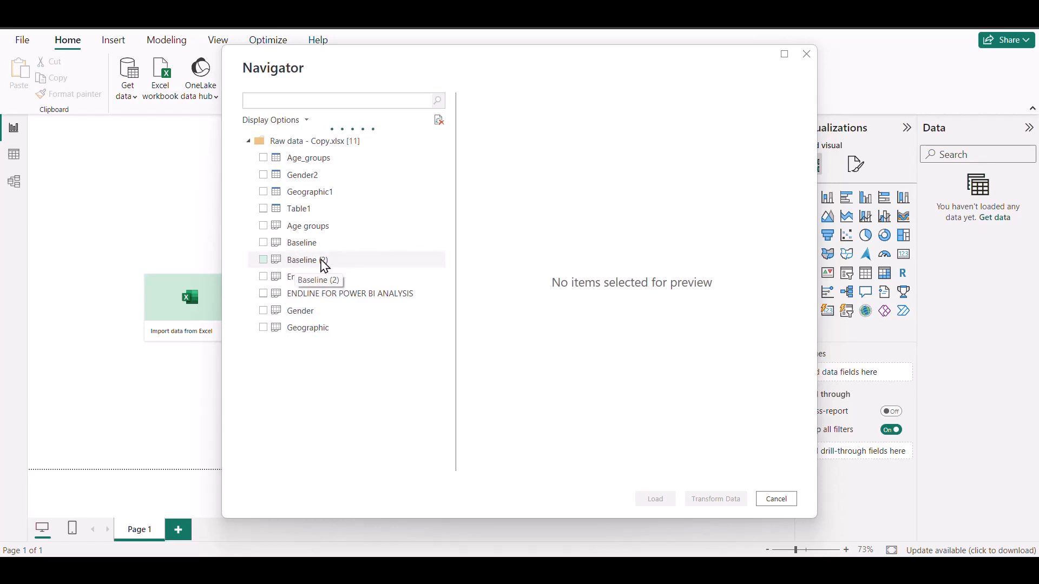
Step: Select the Baseline (2), Gender, Geographic and Age groups sheets of the workbook and open them for data transformation
click(263, 261)
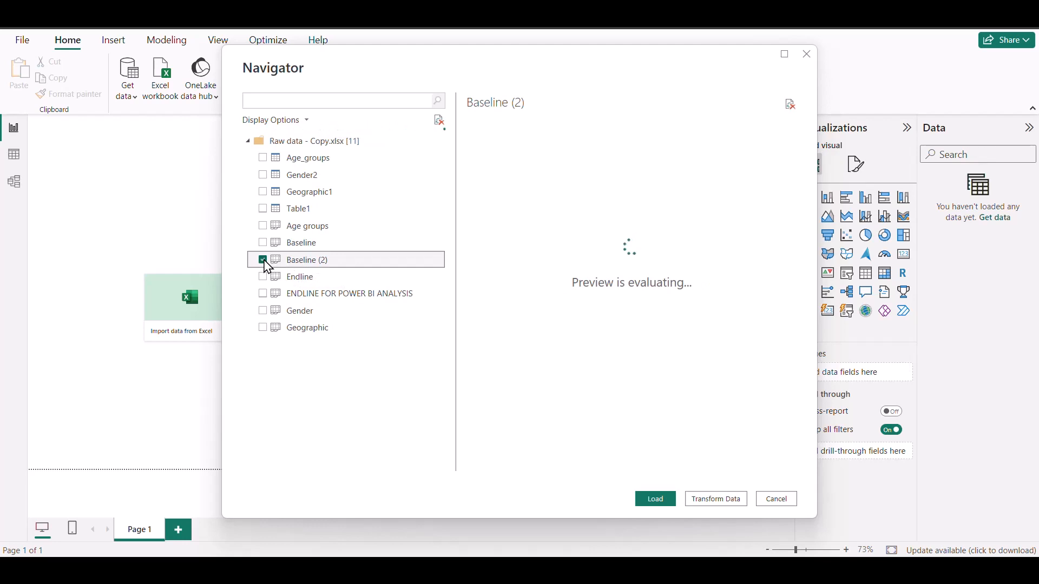
click(263, 312)
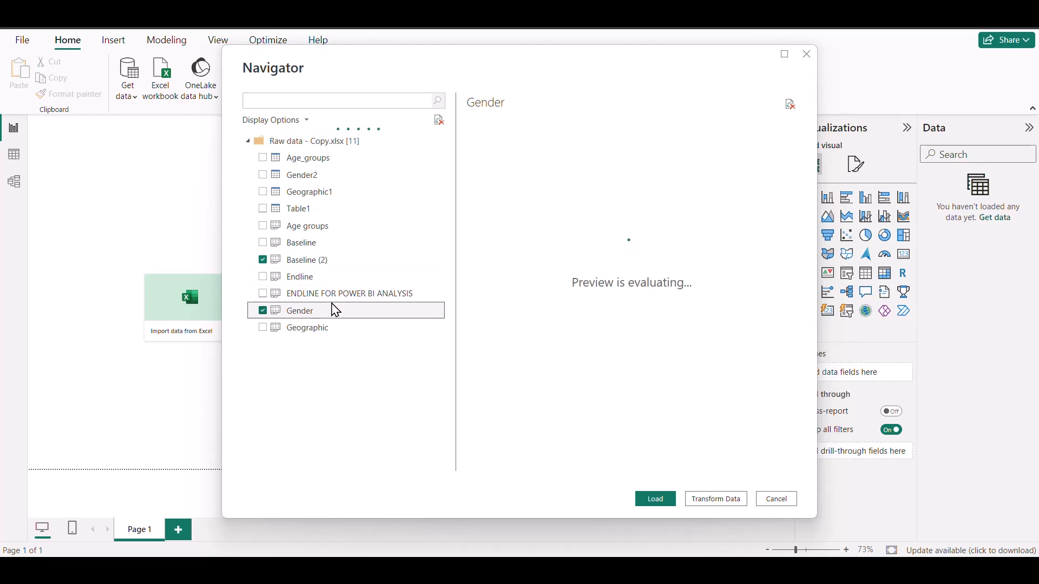
click(263, 311)
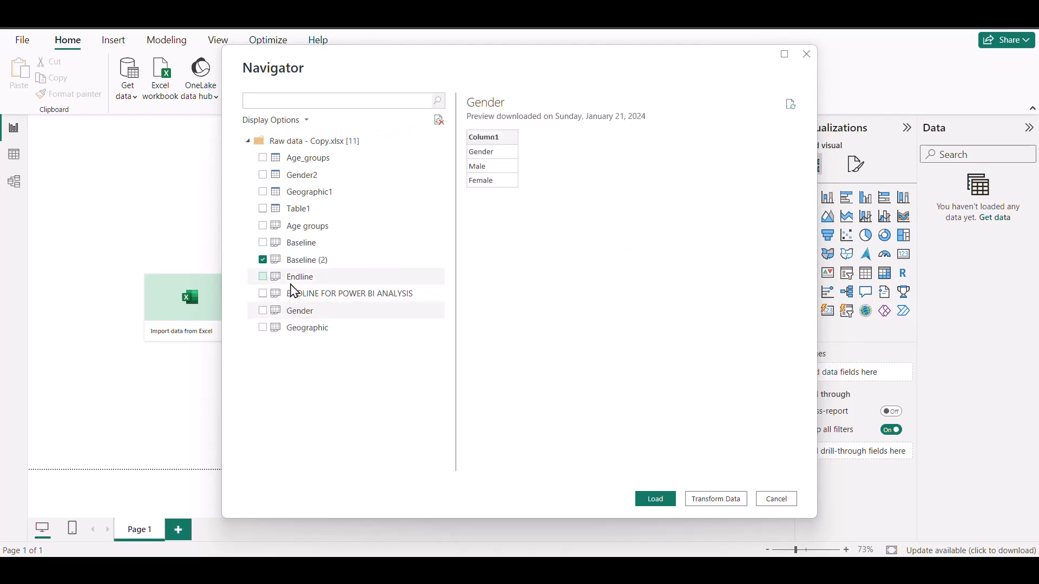
click(304, 265)
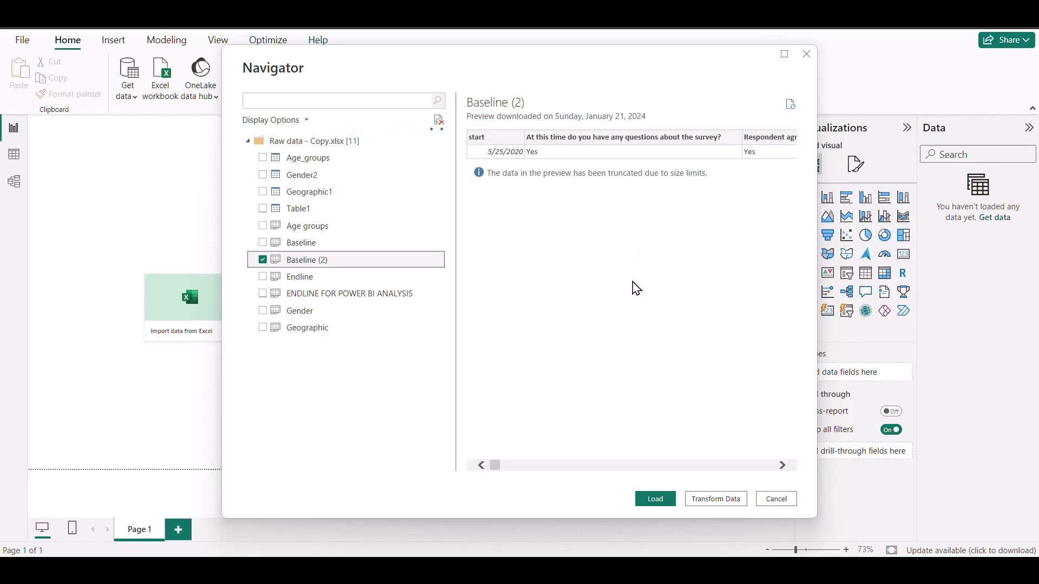
mouse_move(499, 465)
mouse_down()
mouse_move(657, 459)
mouse_move(490, 466)
mouse_up()
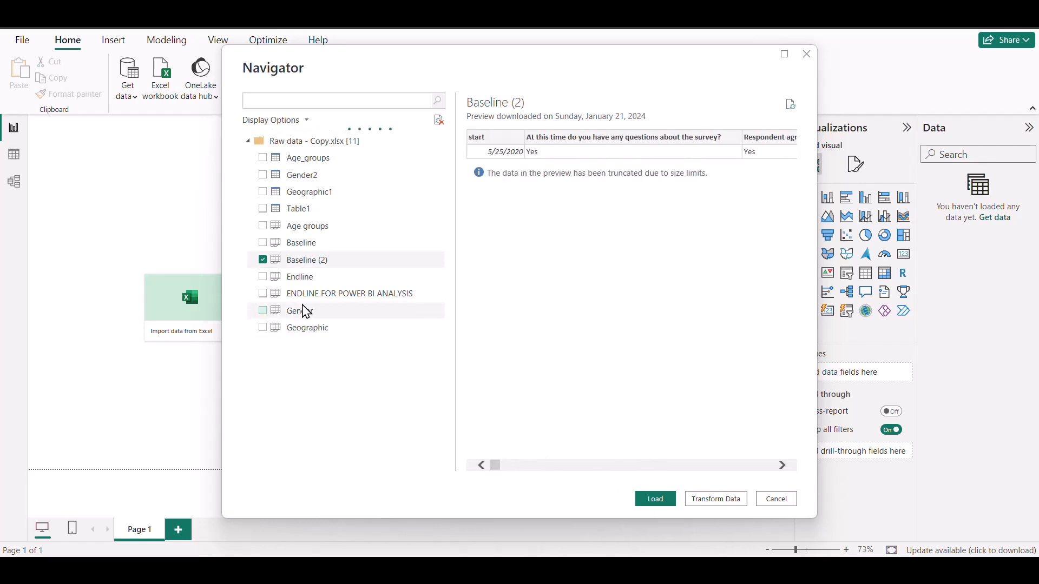
click(268, 312)
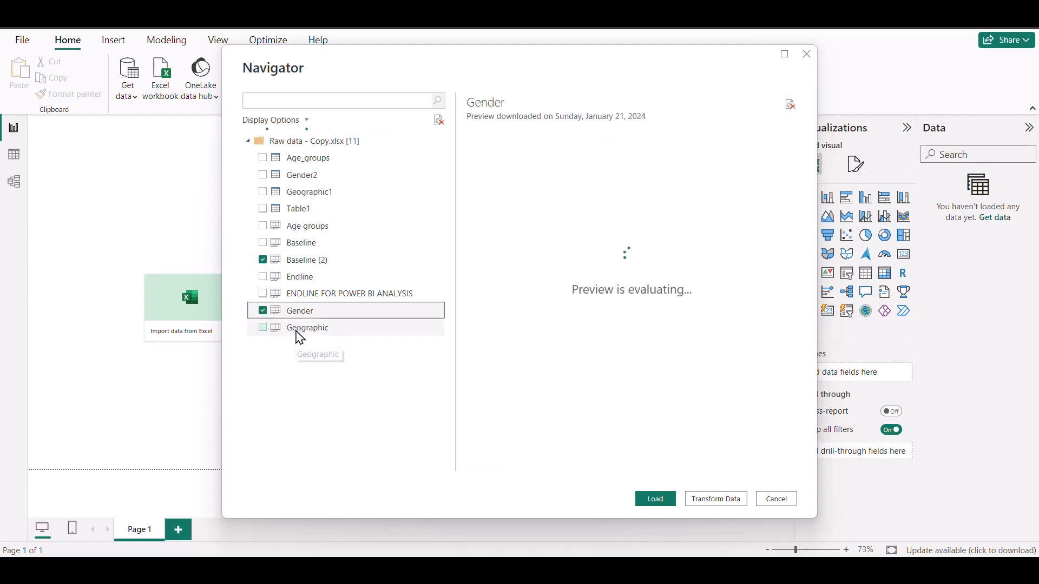
click(267, 329)
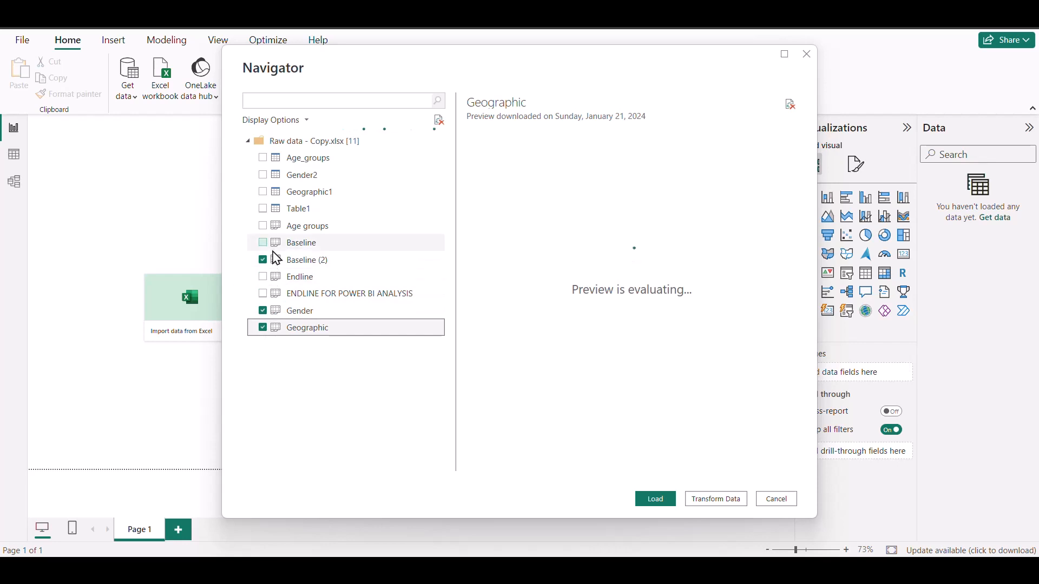
click(264, 233)
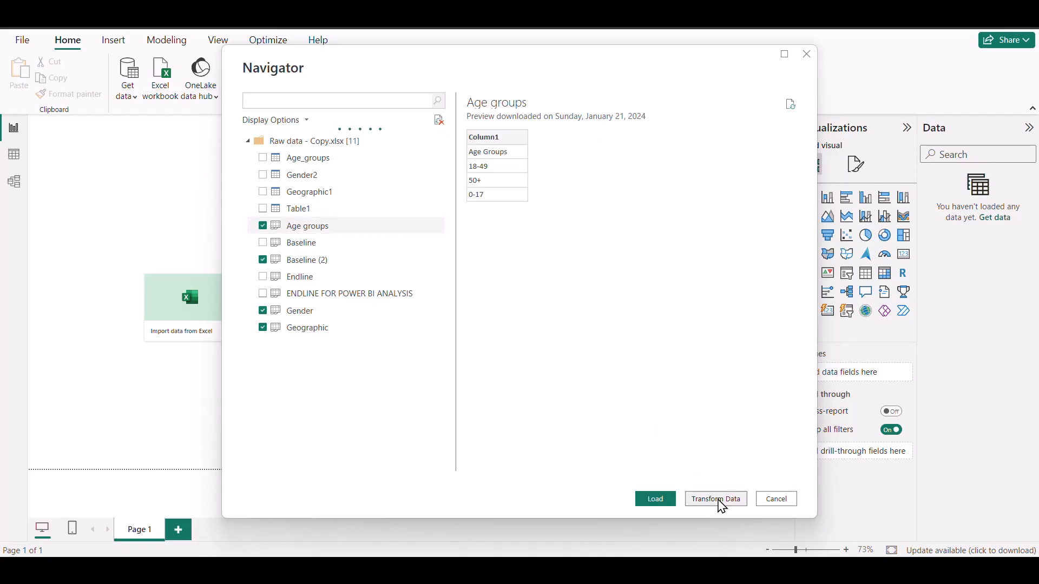
key(alt+Tab)
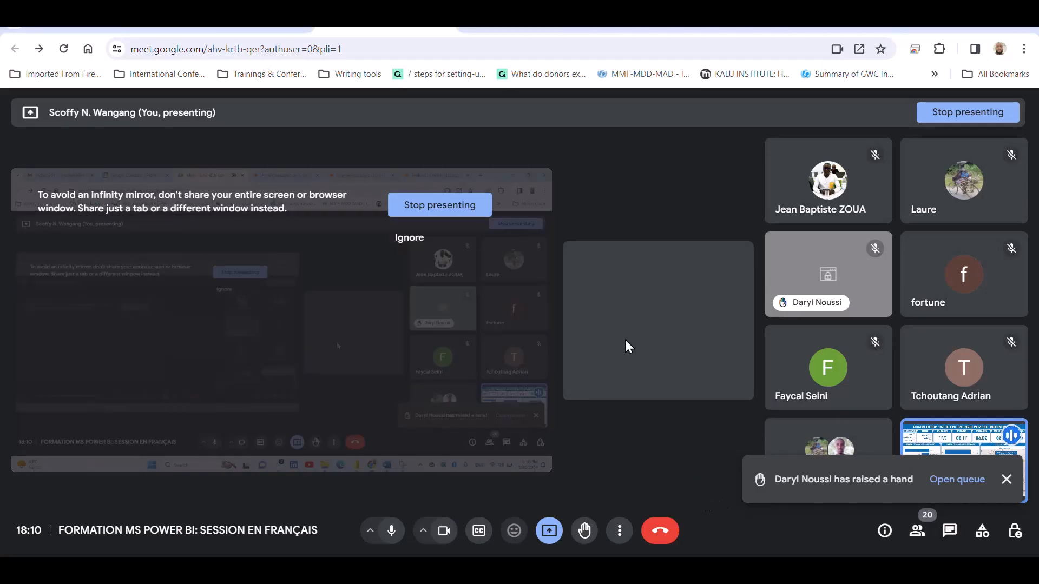
key(alt+Tab)
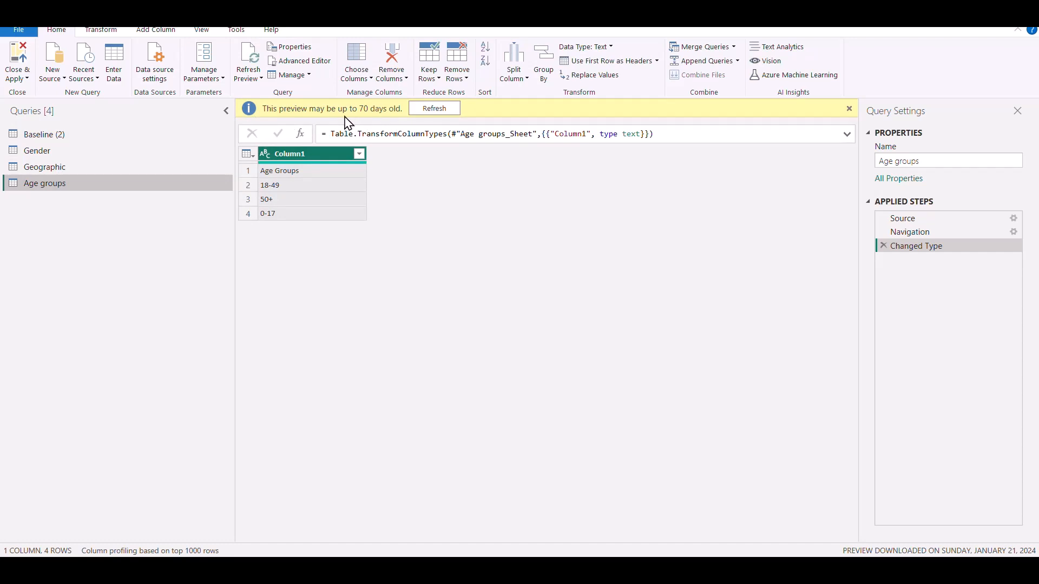
Step: Refresh the outdated data previews of the Age groups and Baseline (2) queries
click(441, 107)
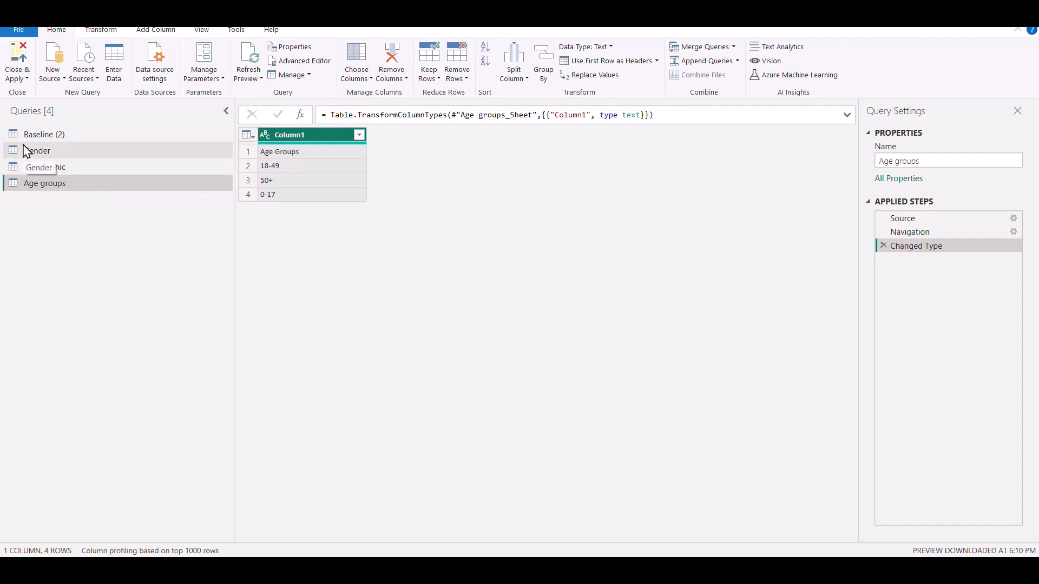
click(50, 139)
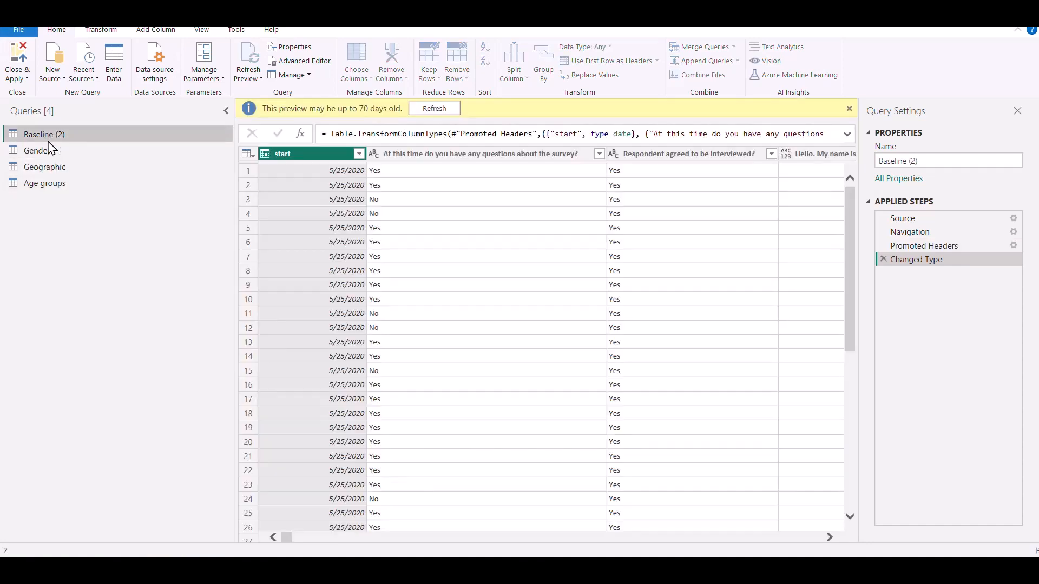
click(435, 109)
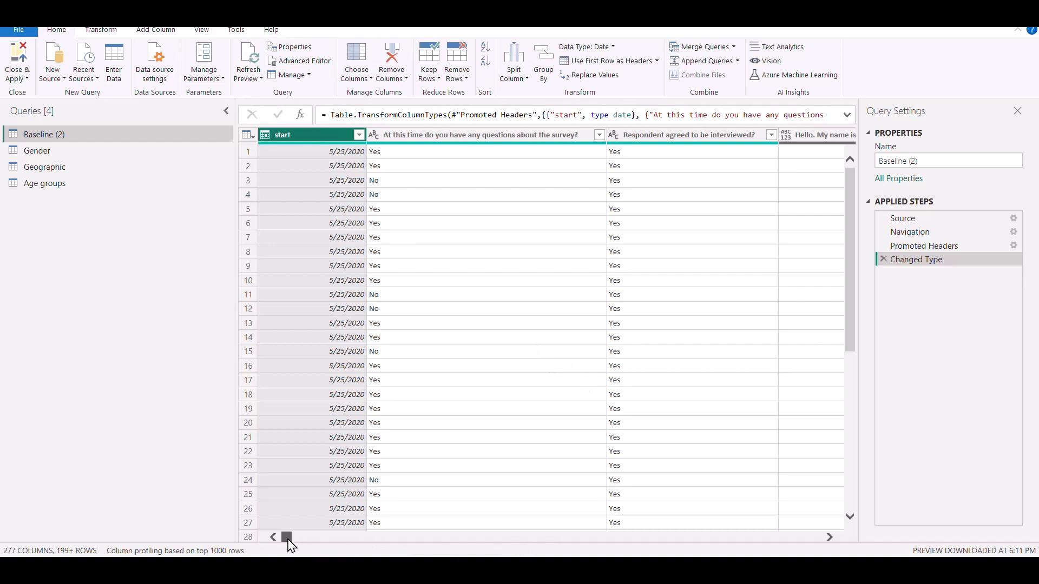
Step: Examine the Baseline (2) table from its first to its last columns, checking the headers and values
drag(288, 540, 838, 548)
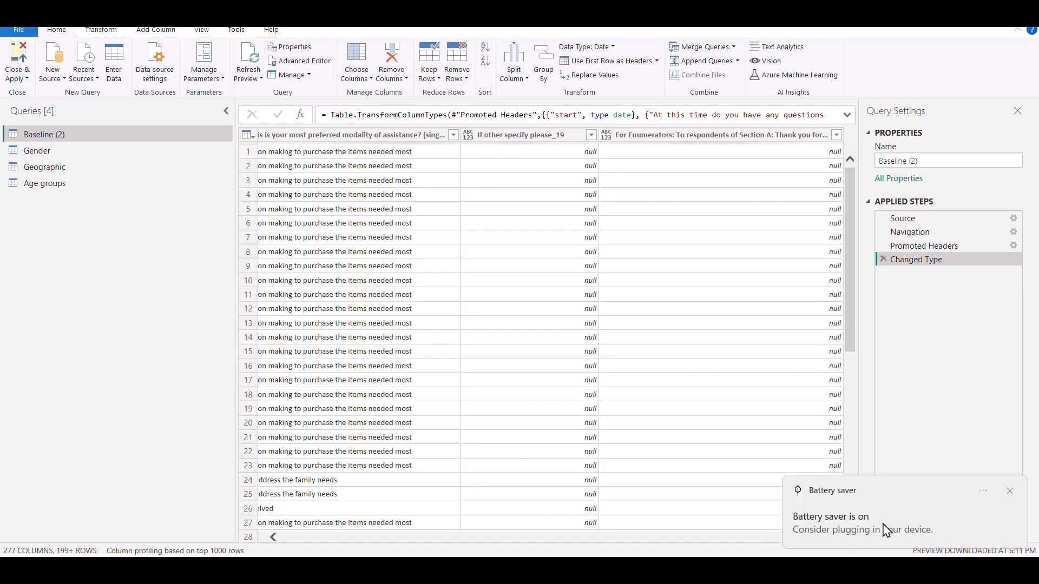
click(1010, 491)
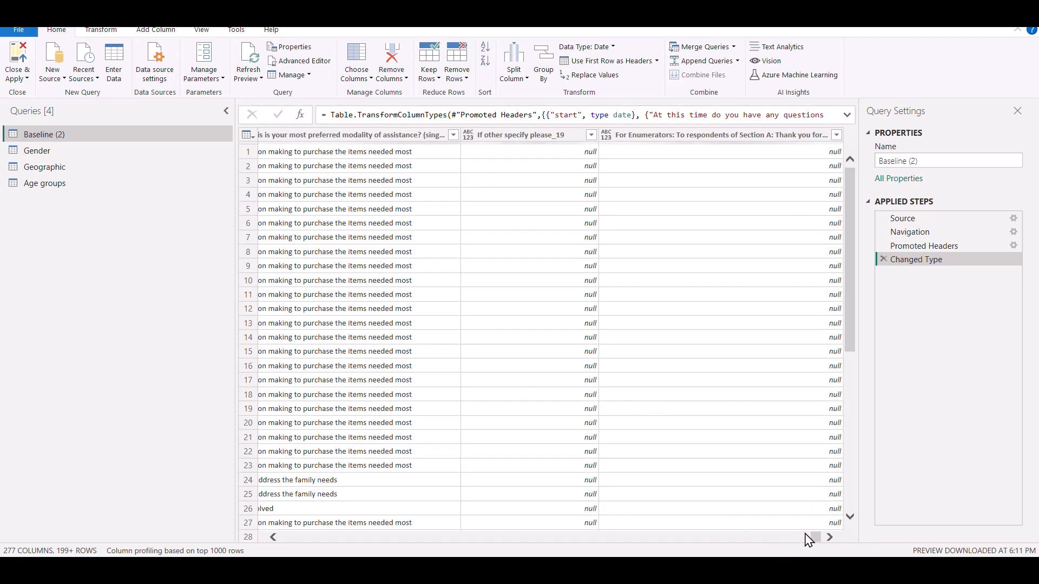
drag(817, 541, 273, 536)
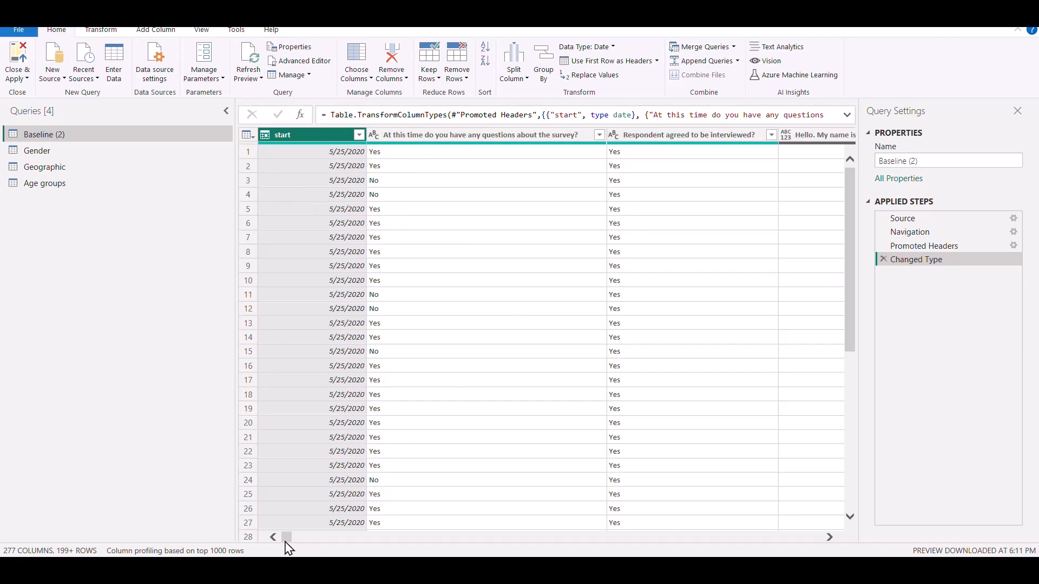
drag(287, 538, 701, 519)
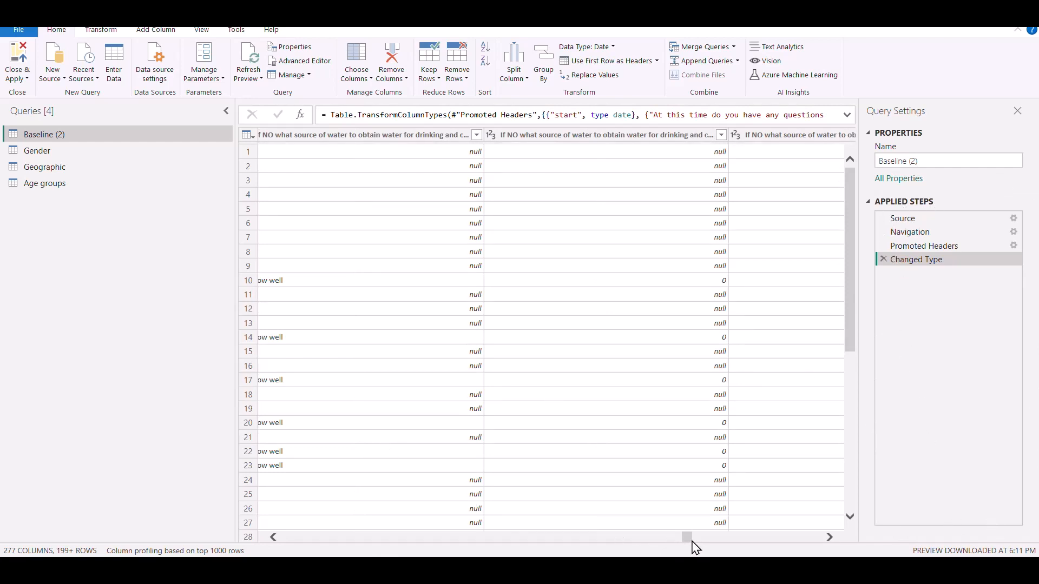
drag(691, 538, 248, 513)
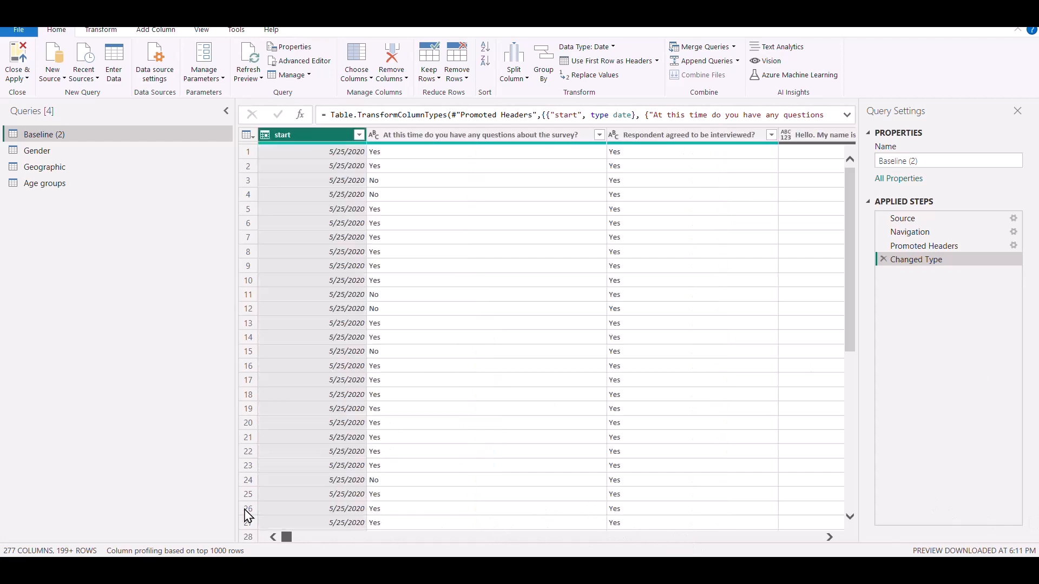
click(254, 140)
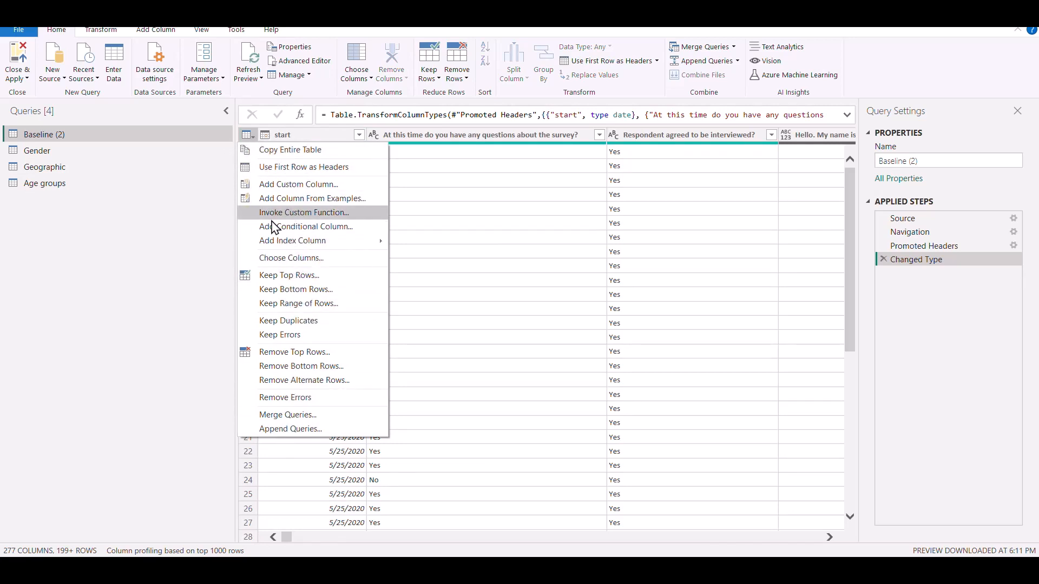
click(107, 30)
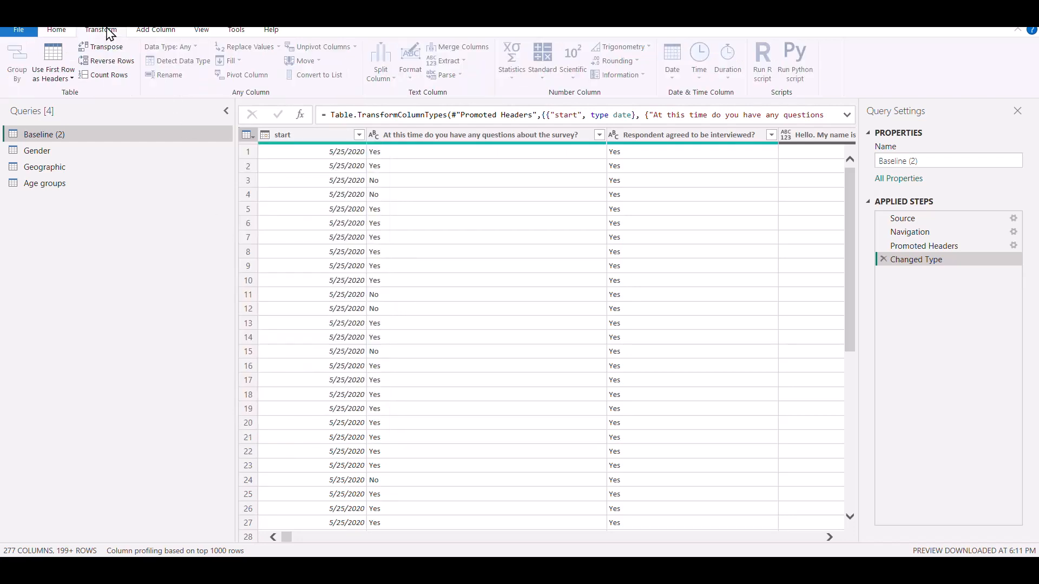
click(153, 31)
click(204, 30)
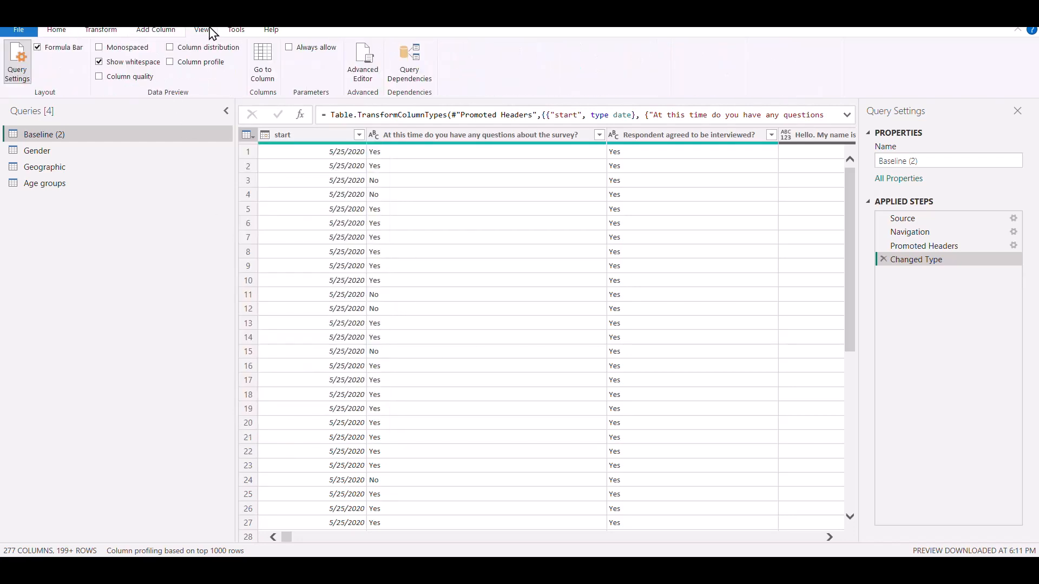
click(236, 31)
click(88, 31)
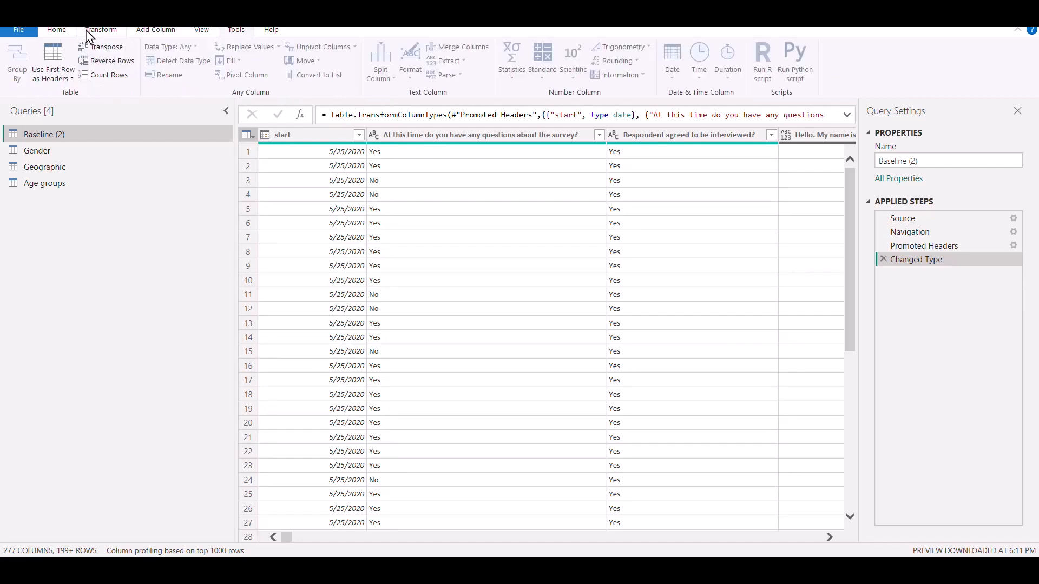
click(65, 31)
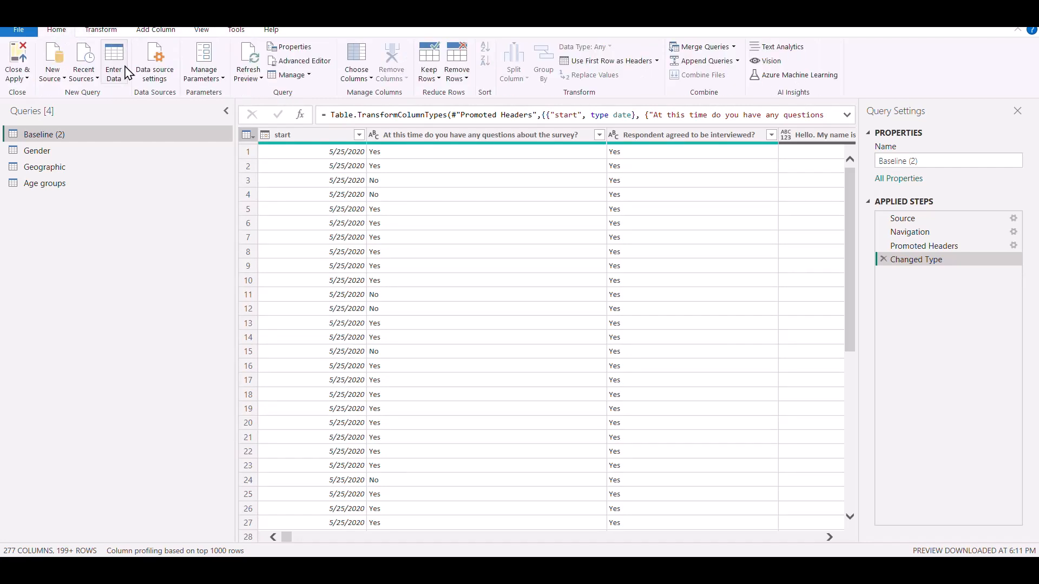
click(250, 138)
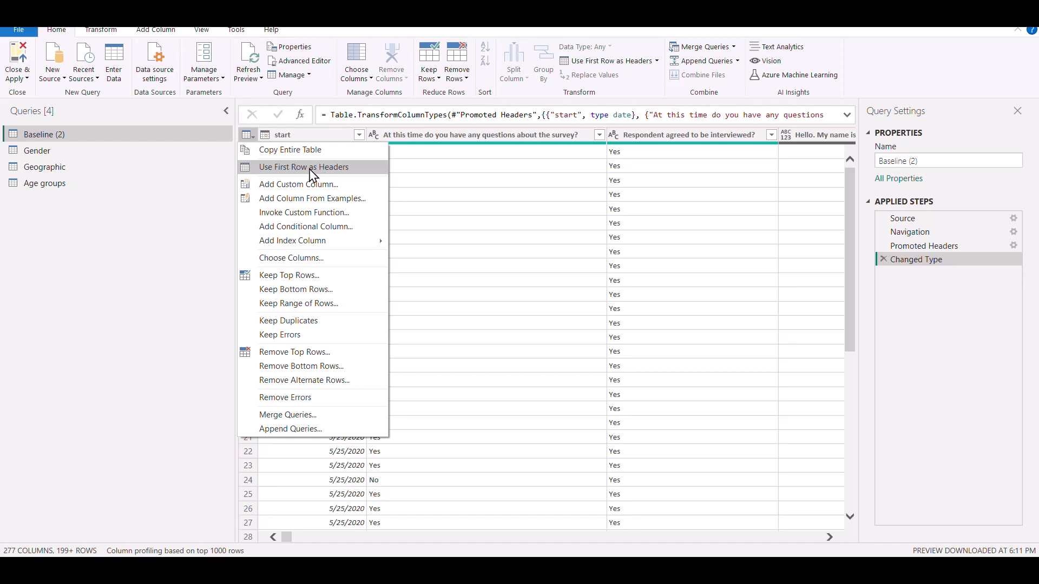
Step: Refresh the Gender query's preview and promote its first row to column headers
click(52, 149)
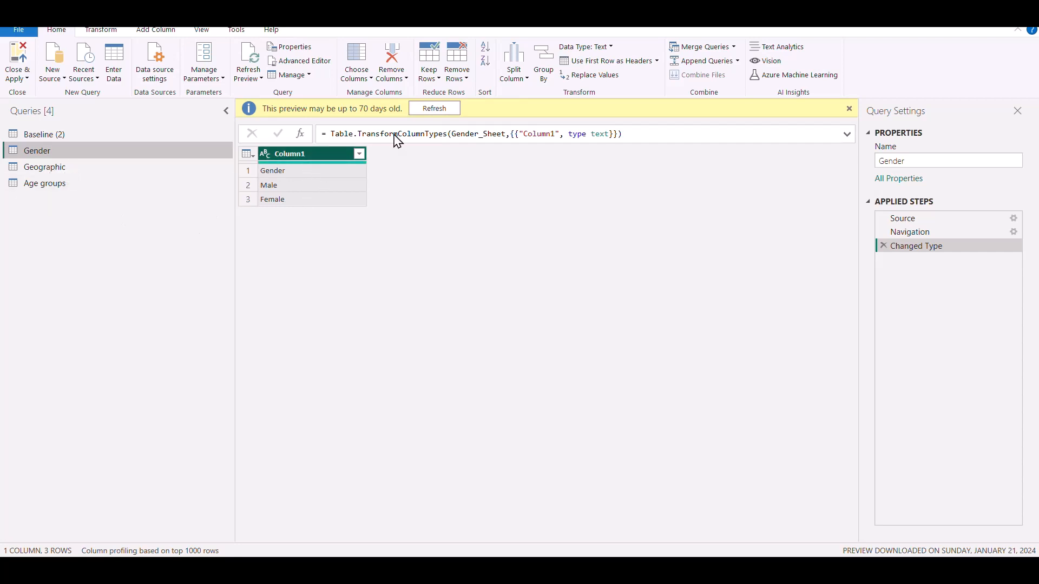
click(428, 109)
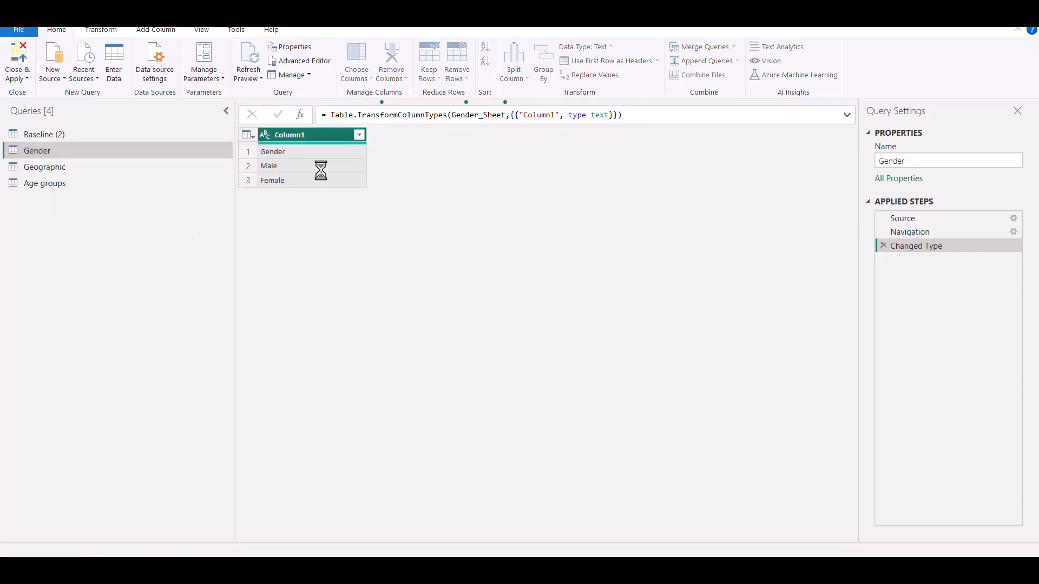
click(247, 136)
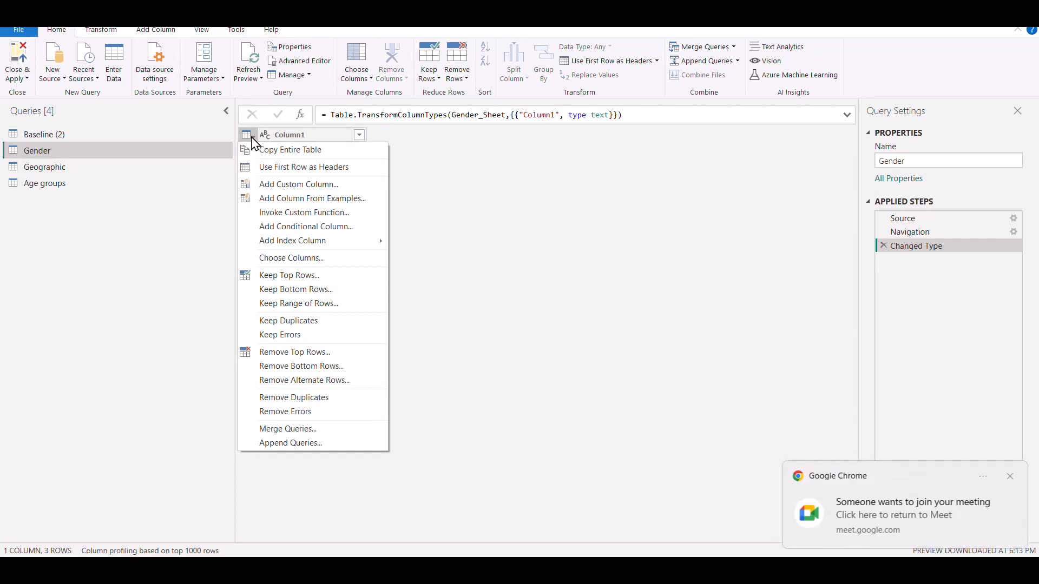
click(276, 170)
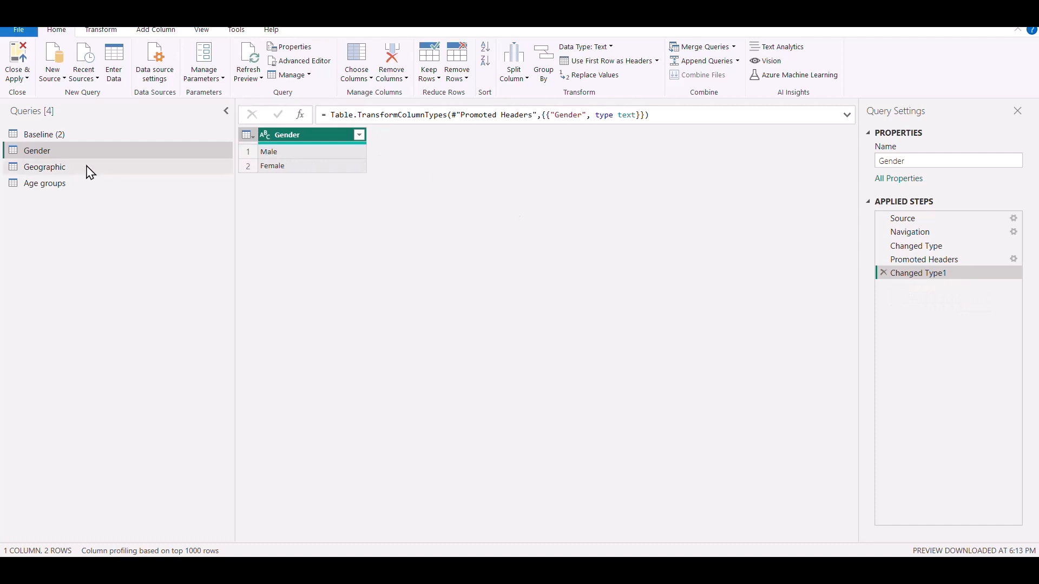
Step: Promote the first row of the Geographic query to column headers
click(52, 172)
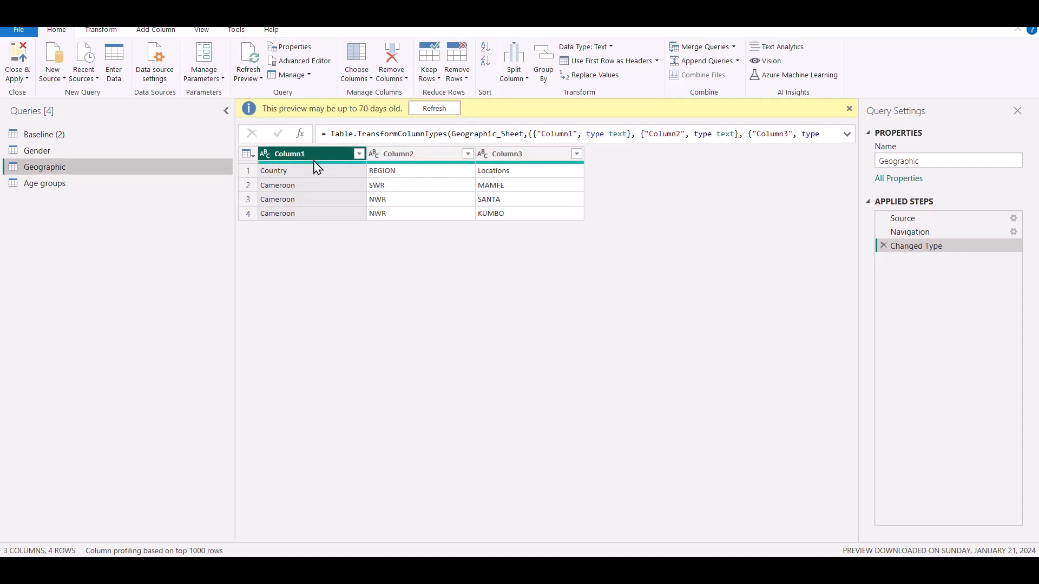
click(254, 155)
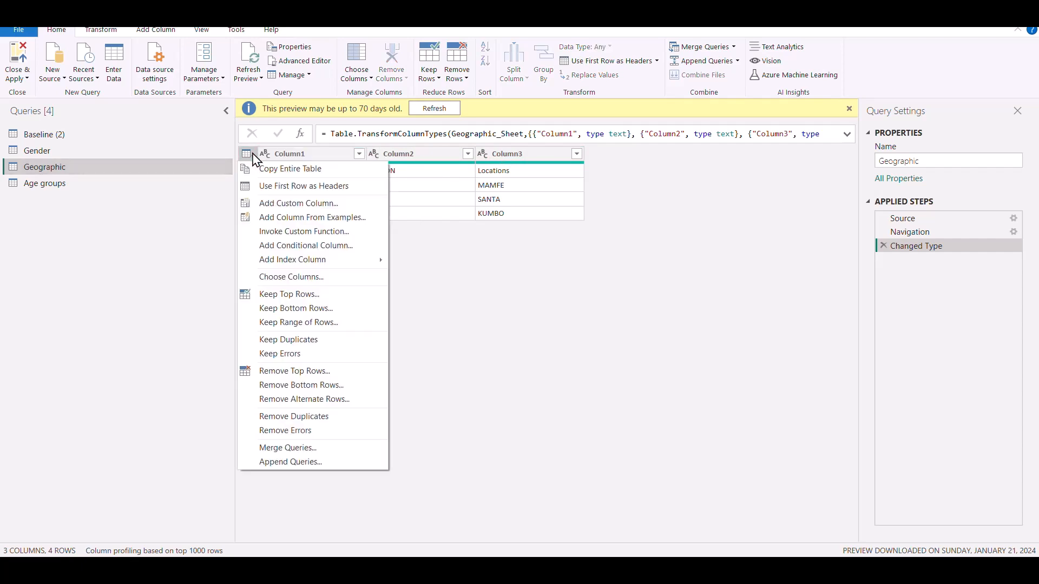
click(267, 188)
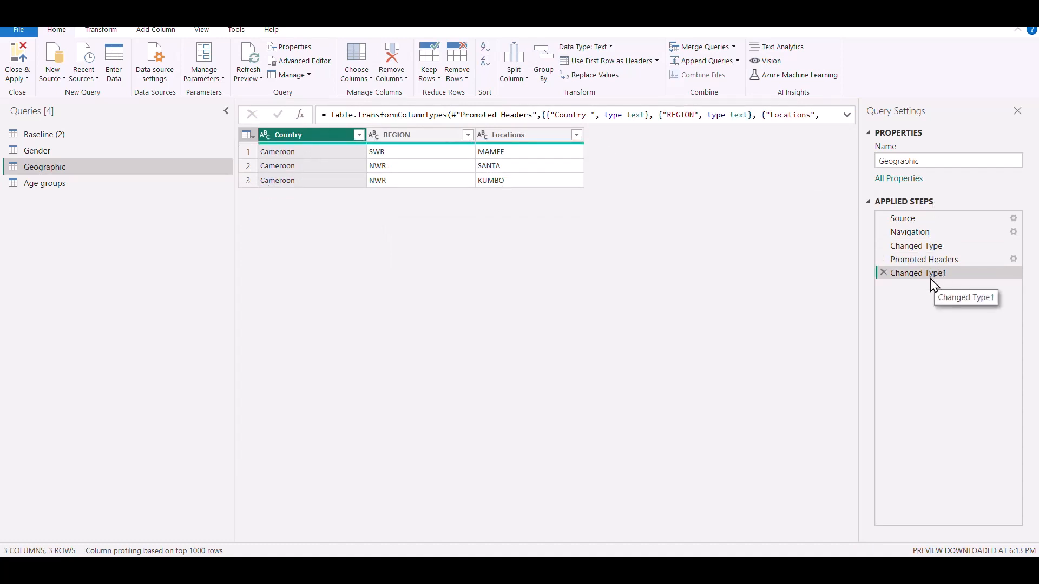
Step: Promote the first row of the Age groups query to column headers, and return to the Baseline (2) query
click(76, 185)
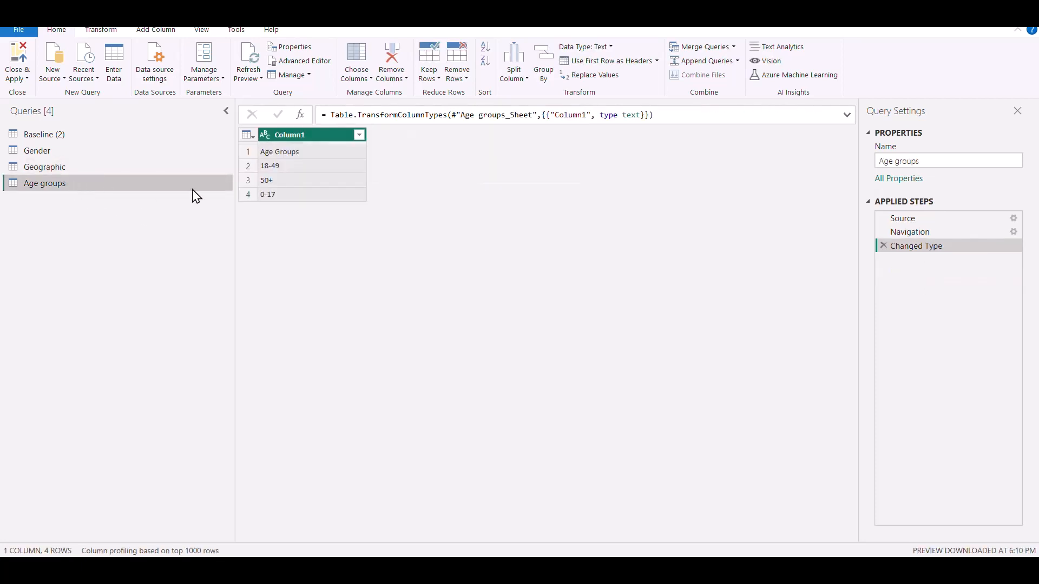
click(276, 153)
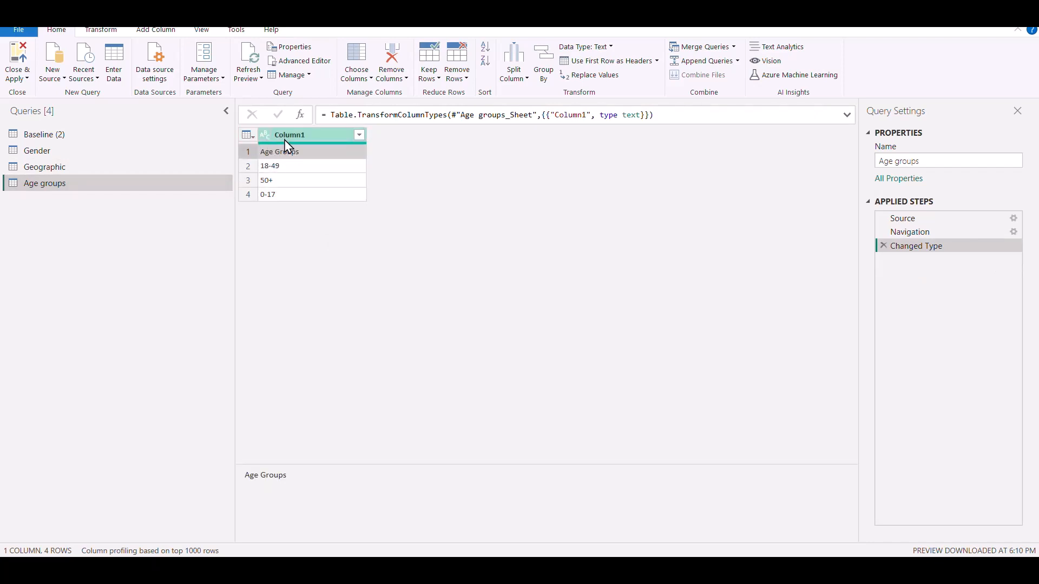
click(253, 138)
click(277, 167)
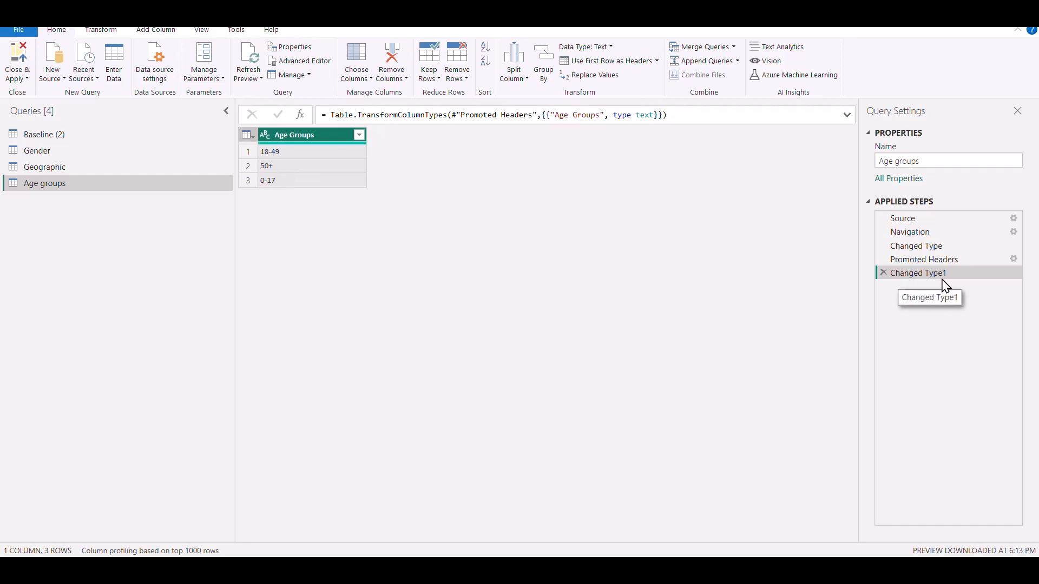
click(56, 135)
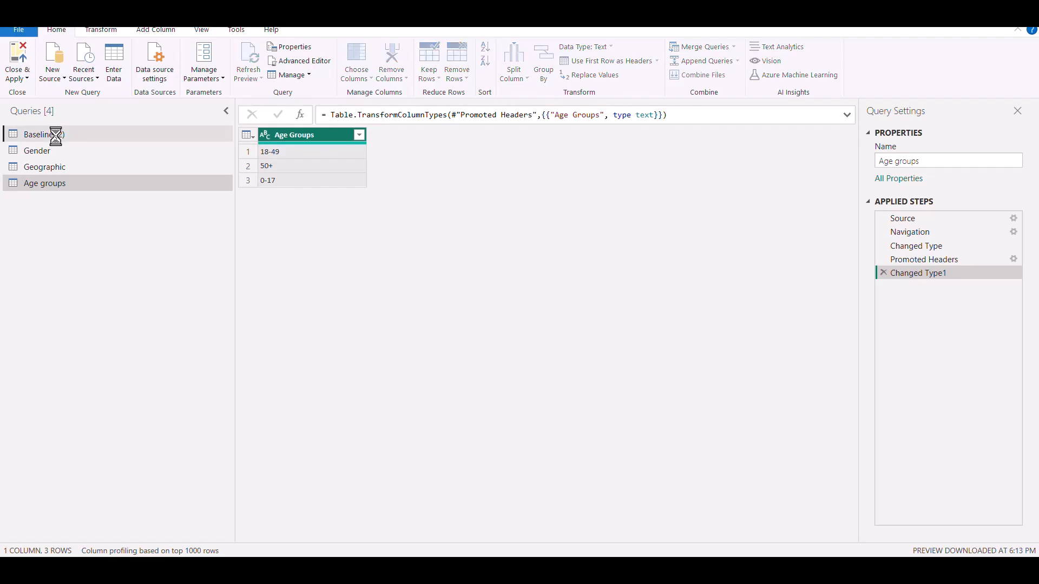